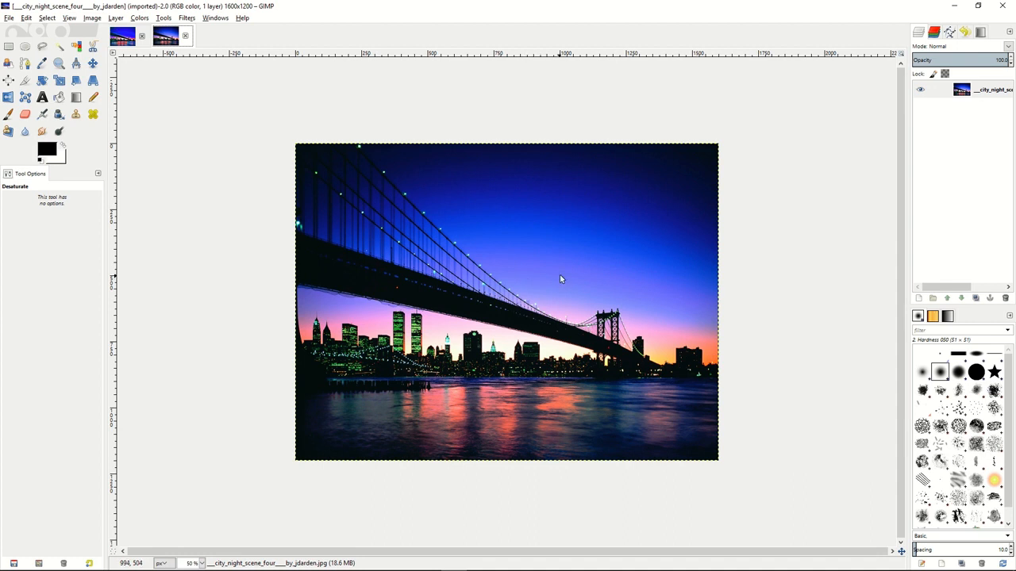
# Duplicate the photo layer and apply Advanced Tone Mapping to the copy with 10% Gaussian blur, blurred-layer opacity 75, merged-layer opacity 90 and 5 copies
pyautogui.rightClick(944, 91)
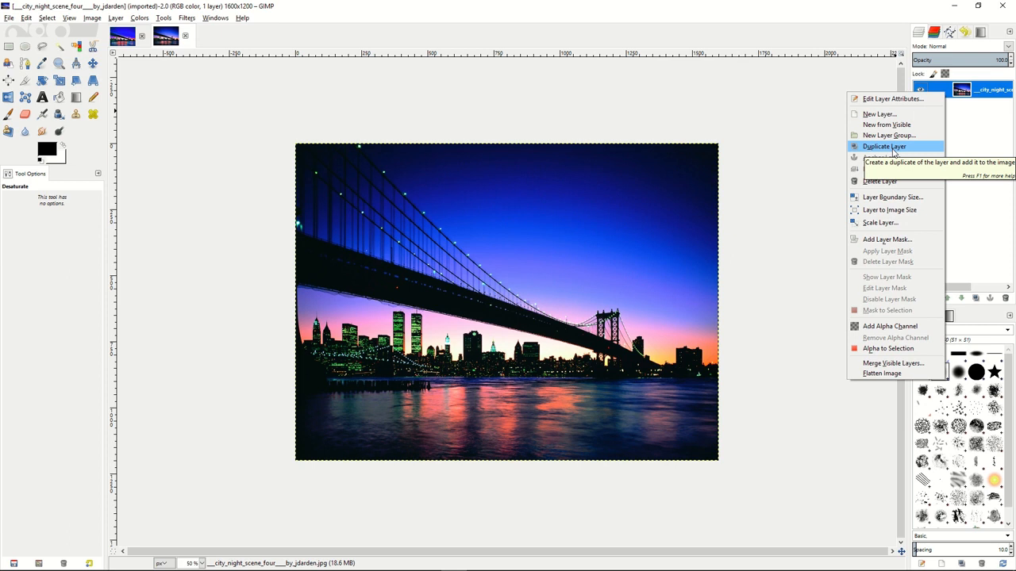
pyautogui.click(893, 151)
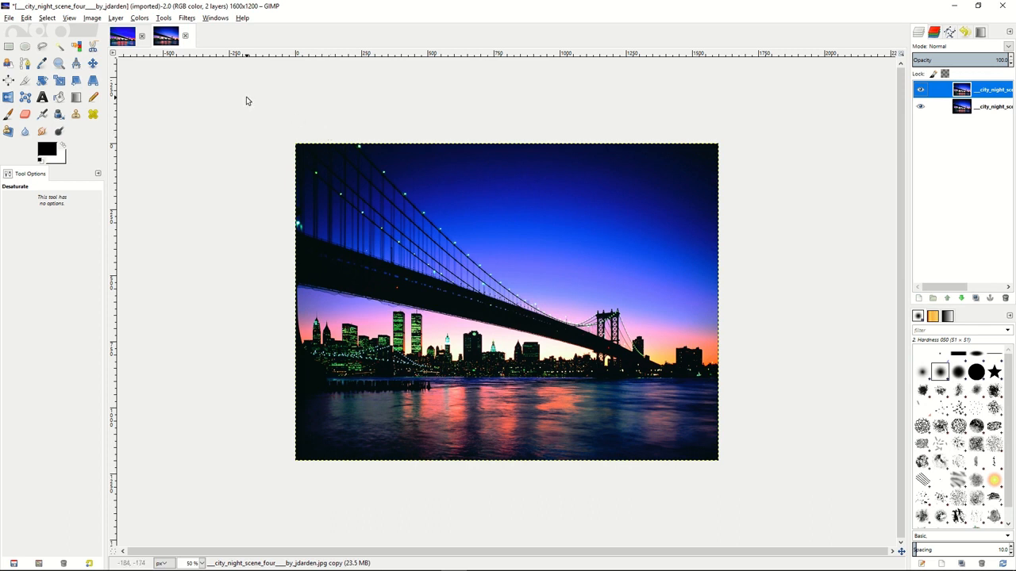
pyautogui.click(188, 18)
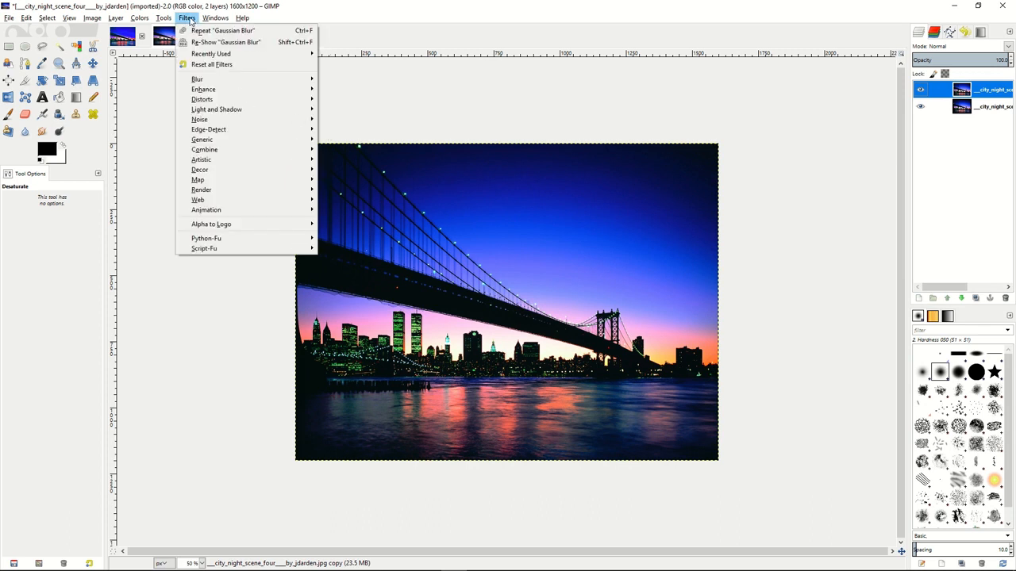
pyautogui.moveTo(202, 92)
pyautogui.click(371, 89)
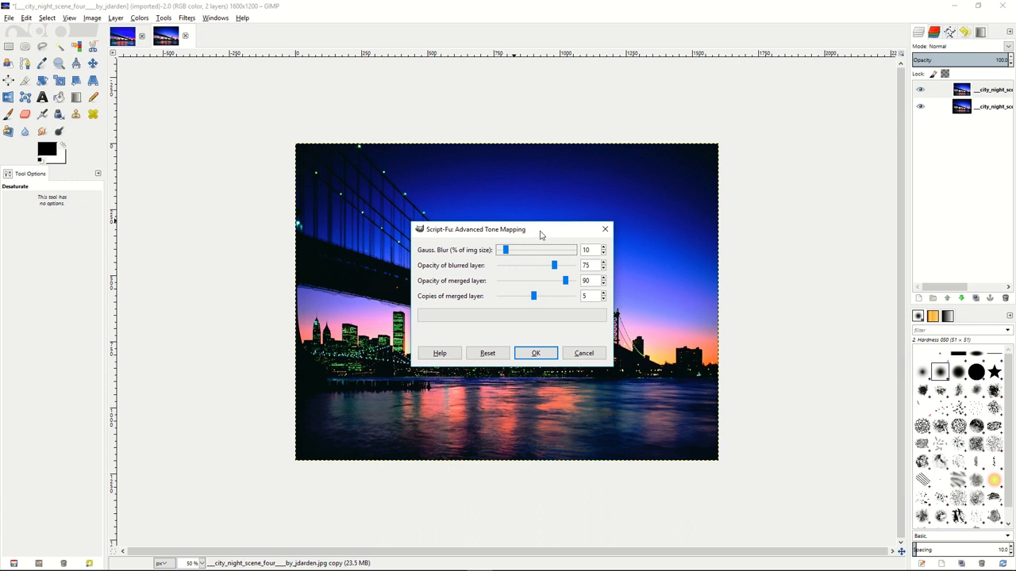
pyautogui.moveTo(534, 298)
pyautogui.mouseDown()
pyautogui.moveTo(502, 298)
pyautogui.moveTo(533, 299)
pyautogui.mouseUp()
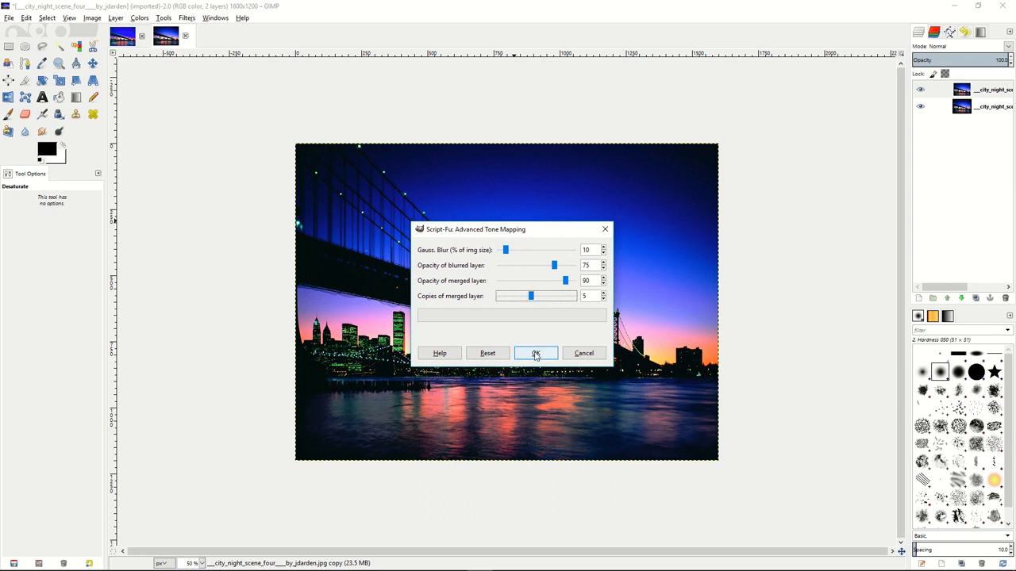
pyautogui.click(535, 355)
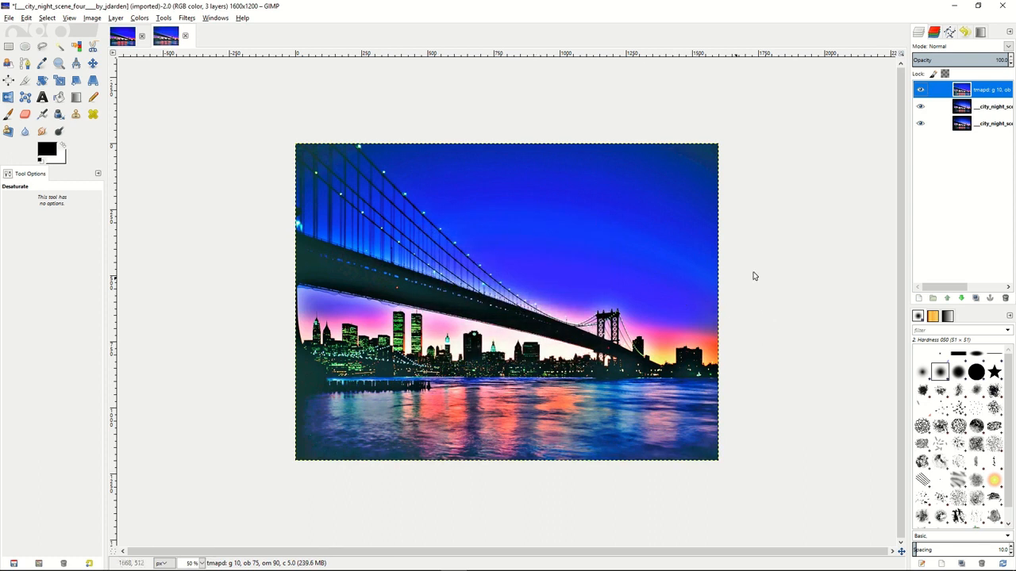
# Merge the tone-mapped layer down until one layer remains and slightly lower the input gamma in its color Levels
pyautogui.rightClick(949, 92)
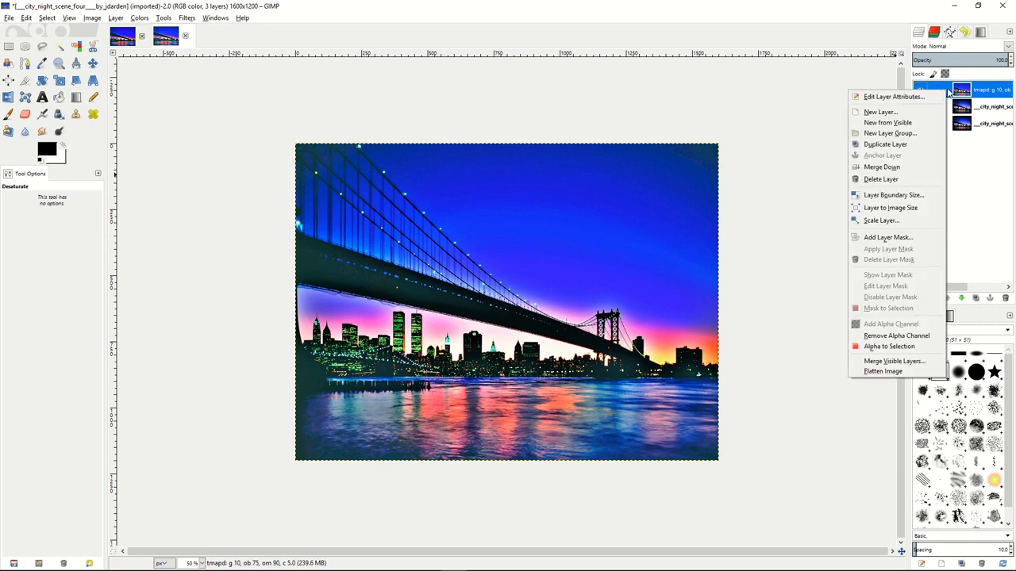
pyautogui.click(897, 167)
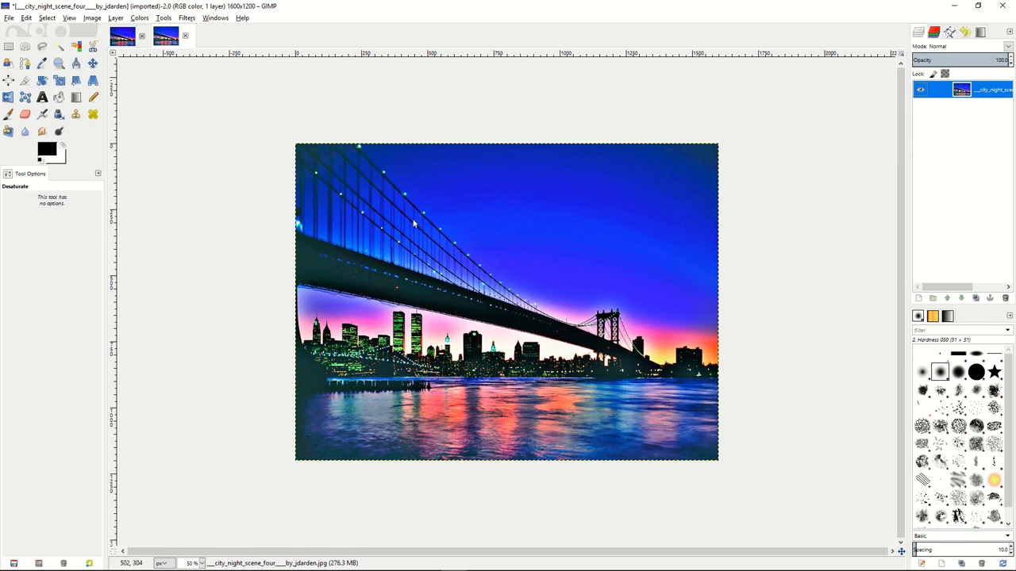
pyautogui.click(141, 22)
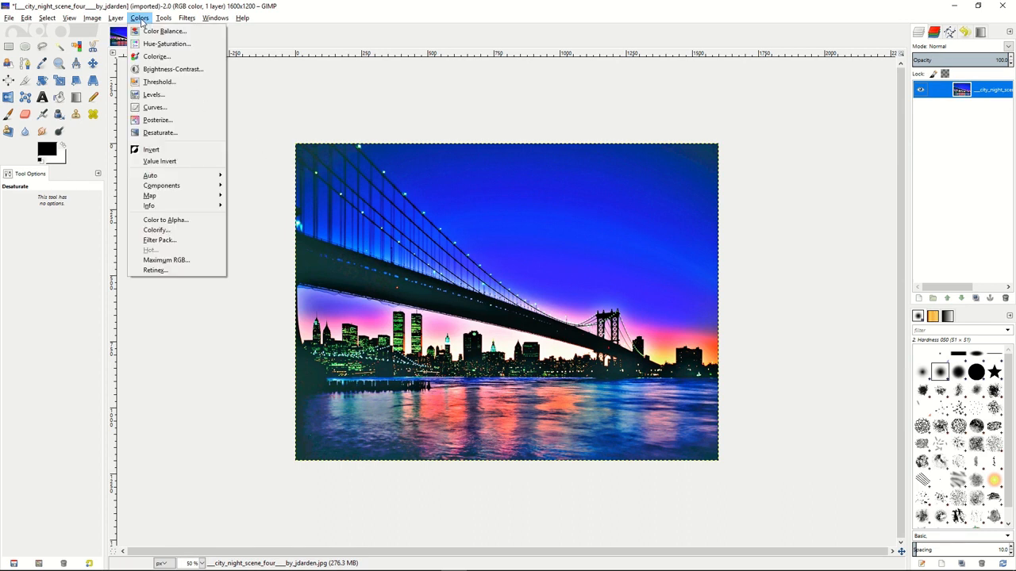
pyautogui.click(150, 96)
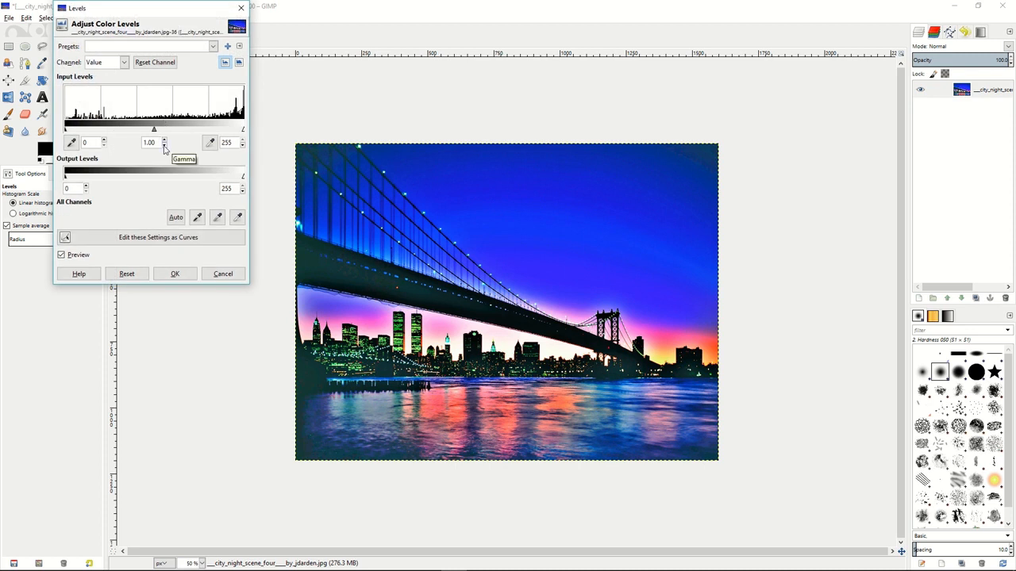
pyautogui.click(164, 146)
pyautogui.click(173, 273)
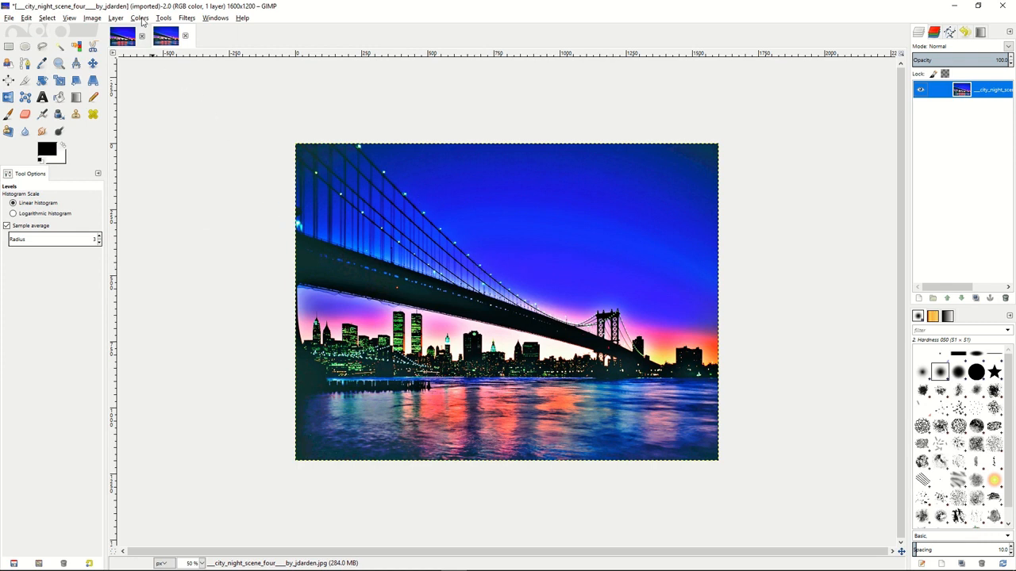
# Duplicate the merged layer and desaturate the copy based on Lightness, after comparing the Luminosity and Average shades
pyautogui.rightClick(944, 90)
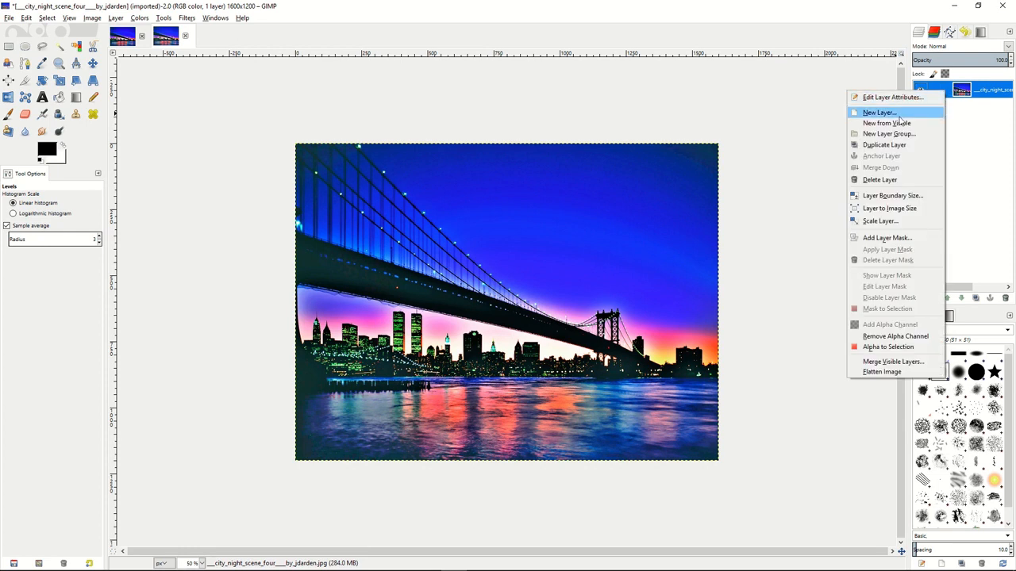
pyautogui.click(887, 147)
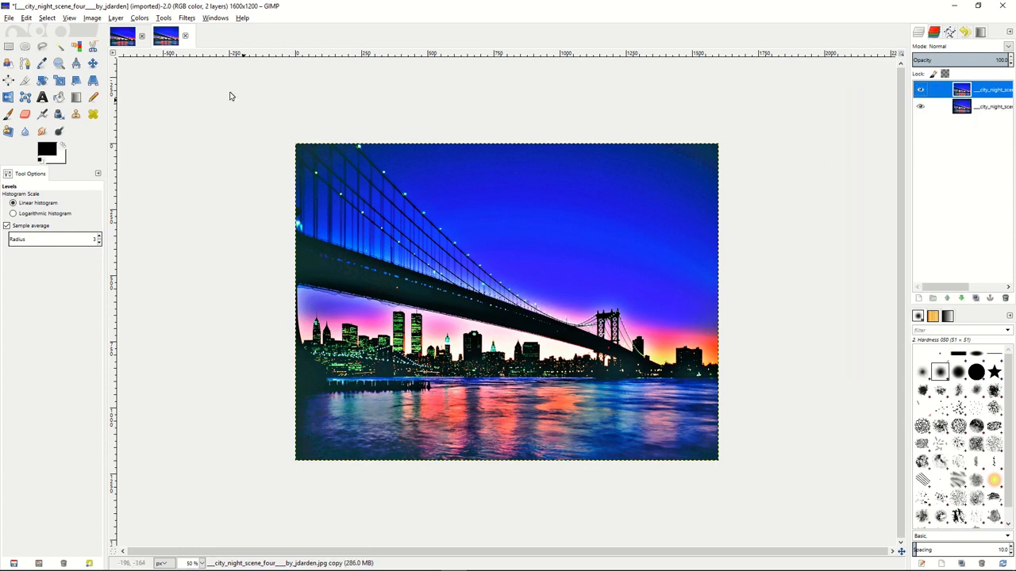
pyautogui.click(138, 18)
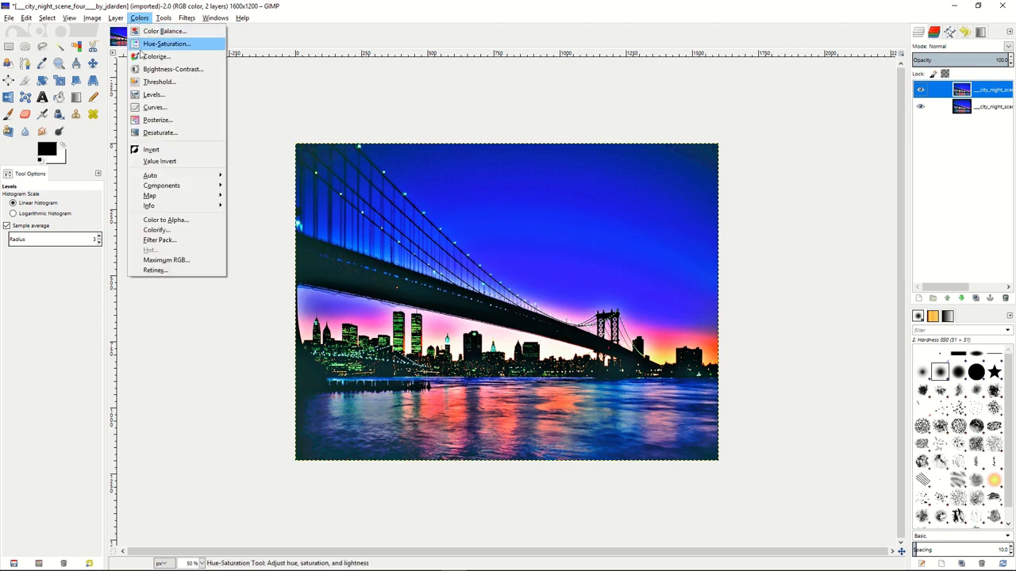
pyautogui.click(148, 133)
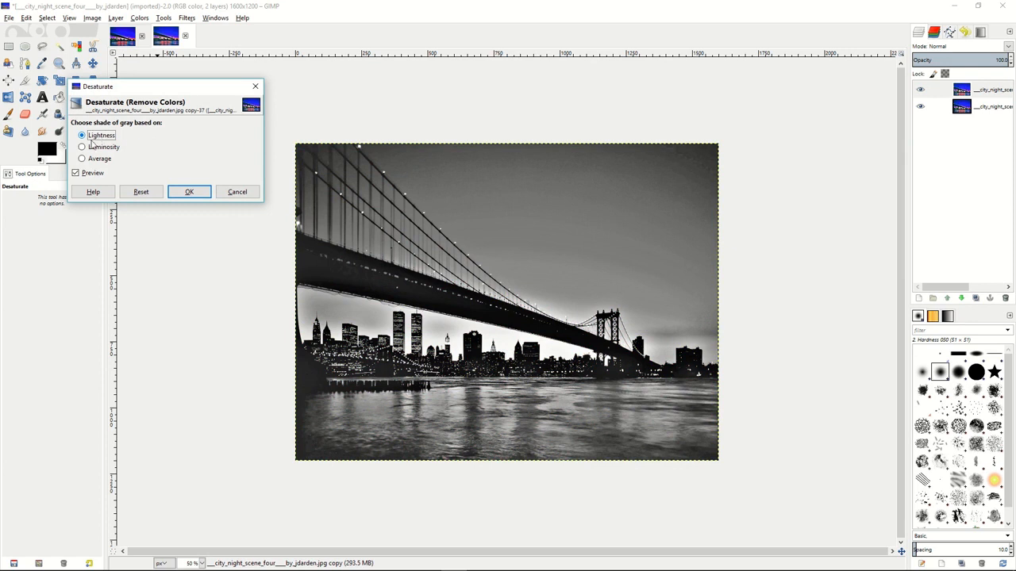
pyautogui.click(91, 149)
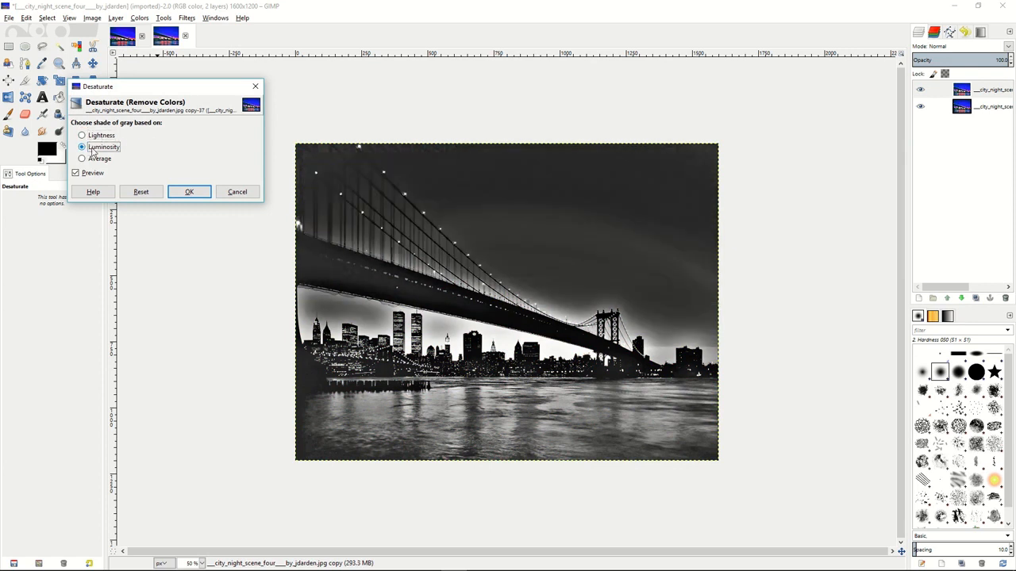
pyautogui.click(93, 161)
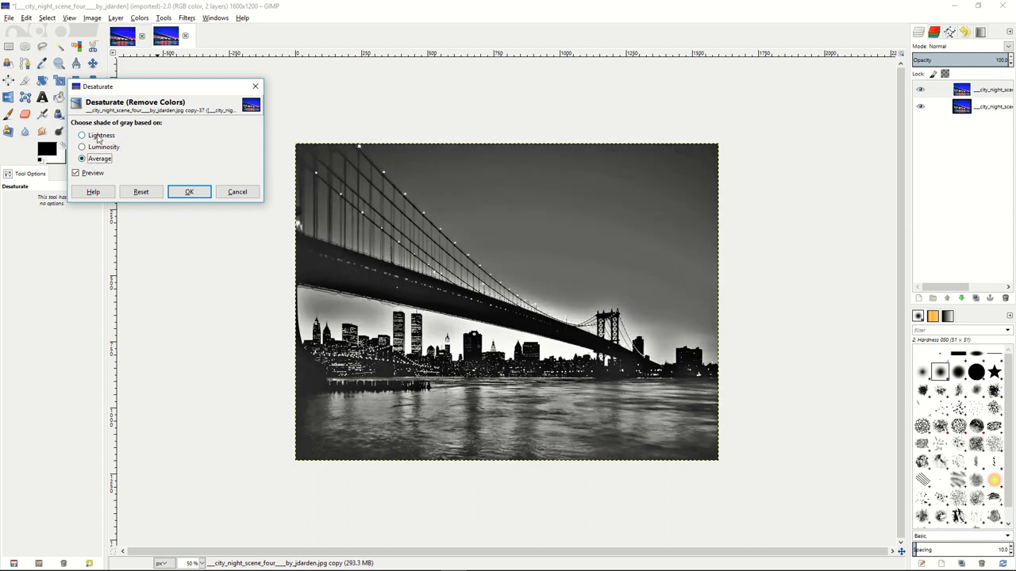
pyautogui.click(98, 138)
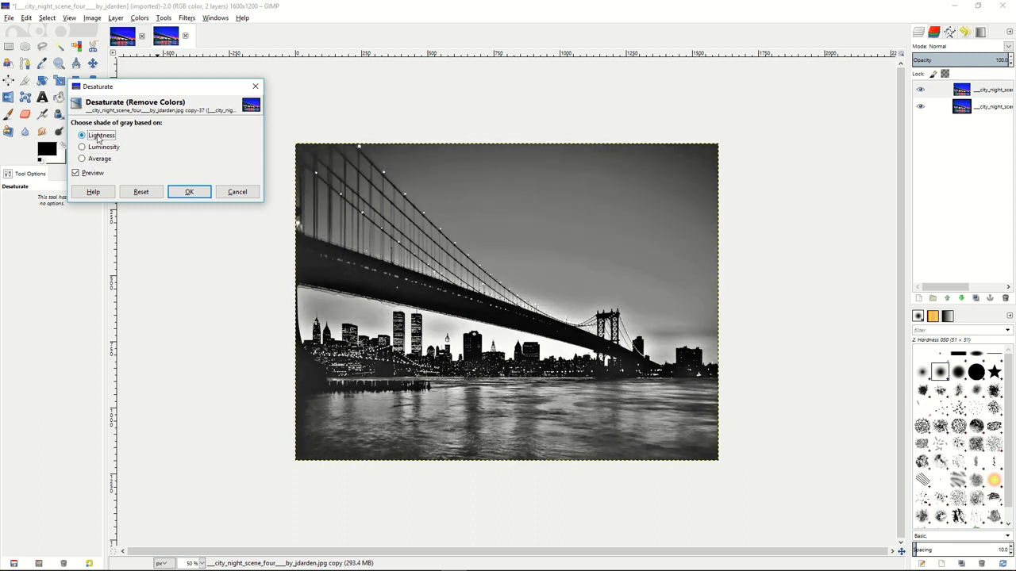
pyautogui.click(181, 192)
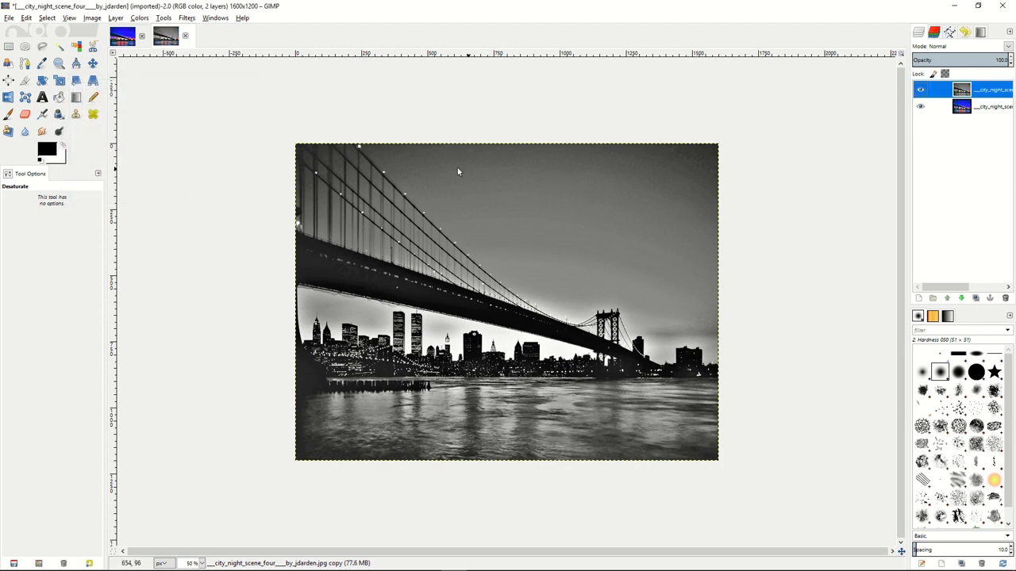
# Invert the desaturated layer and apply a Gaussian Blur with a 20 px horizontal and vertical radius
pyautogui.click(140, 18)
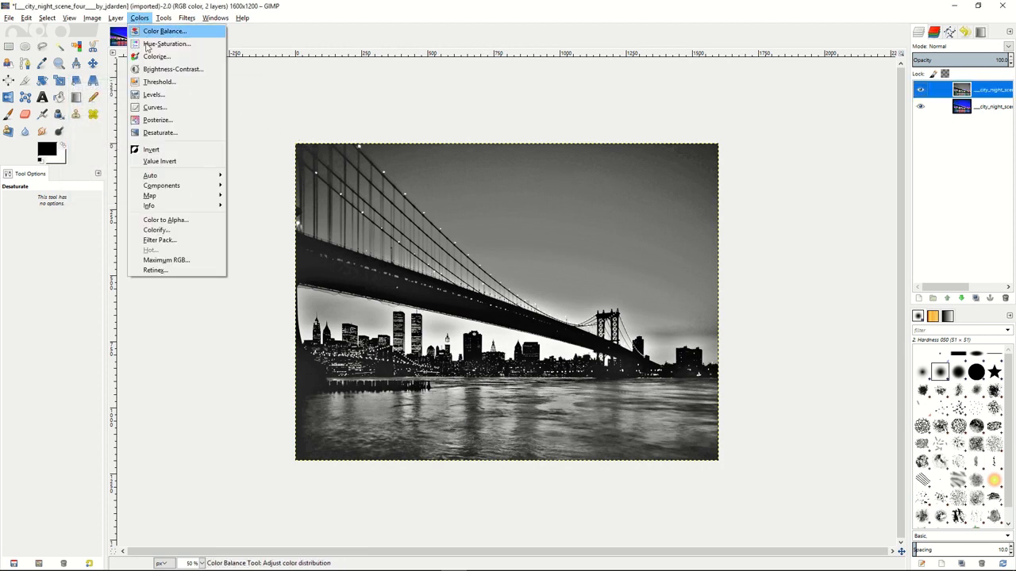
pyautogui.click(155, 150)
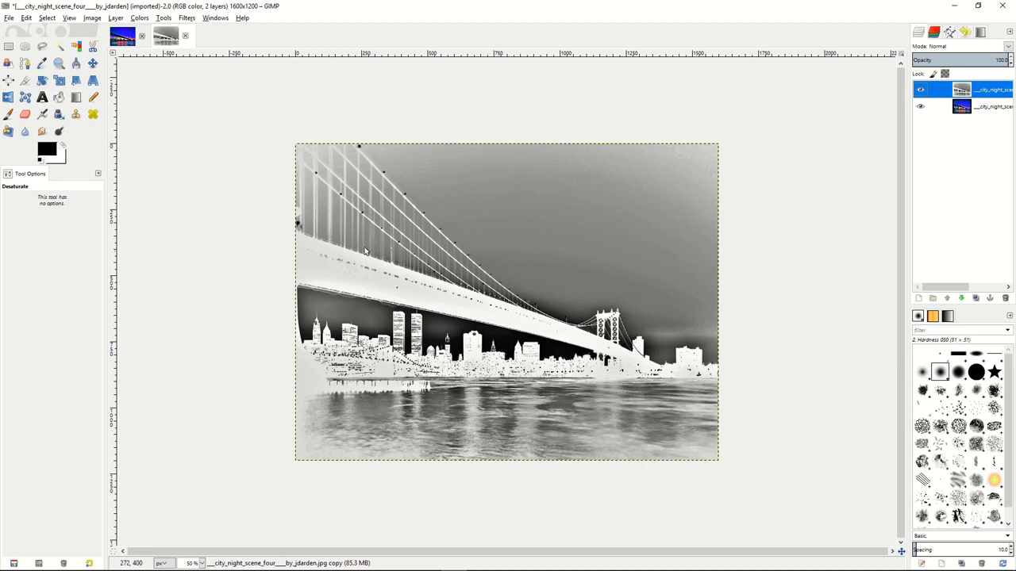
pyautogui.click(163, 18)
pyautogui.moveTo(187, 17)
pyautogui.moveTo(206, 80)
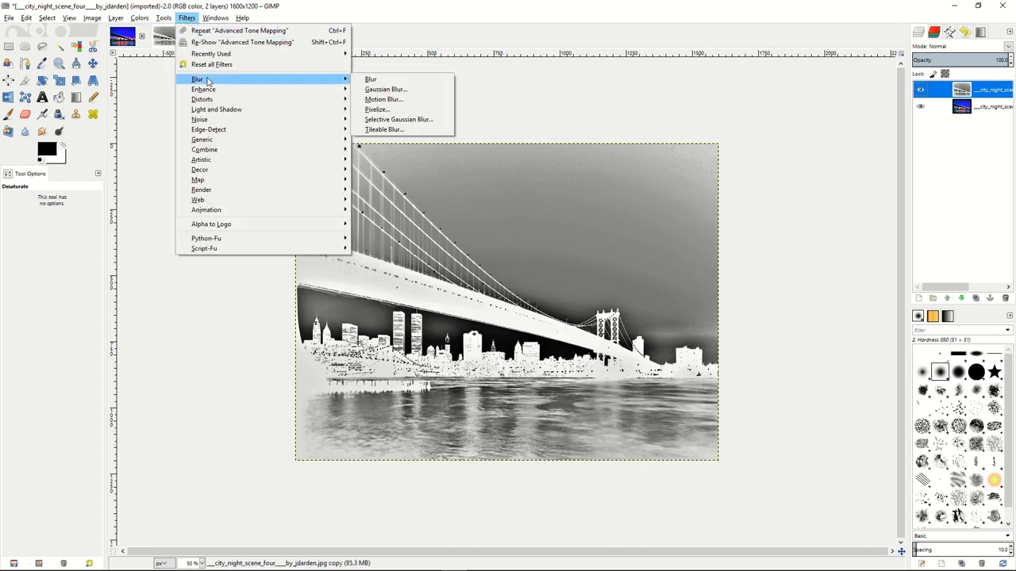
pyautogui.click(399, 90)
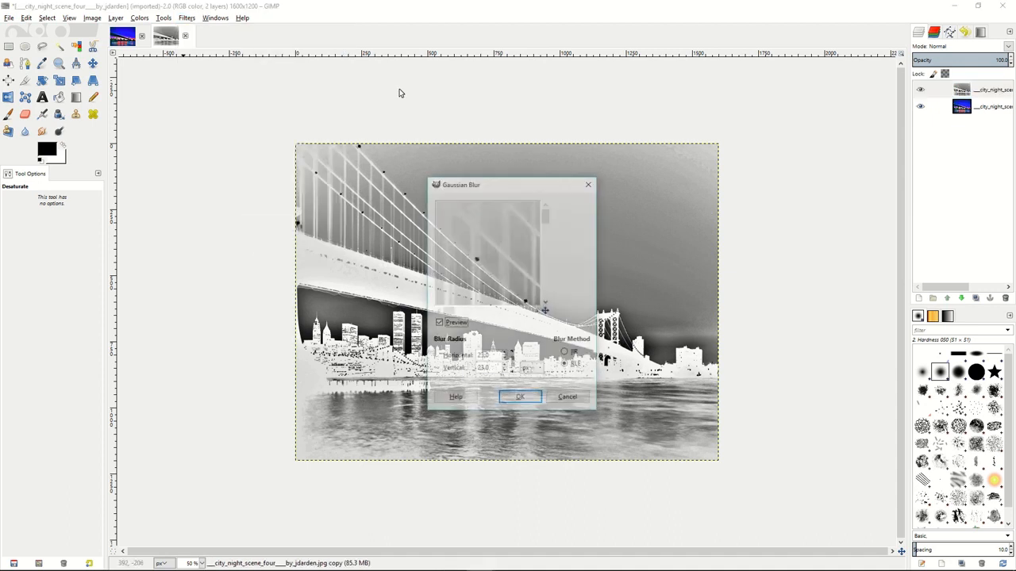
pyautogui.click(504, 360)
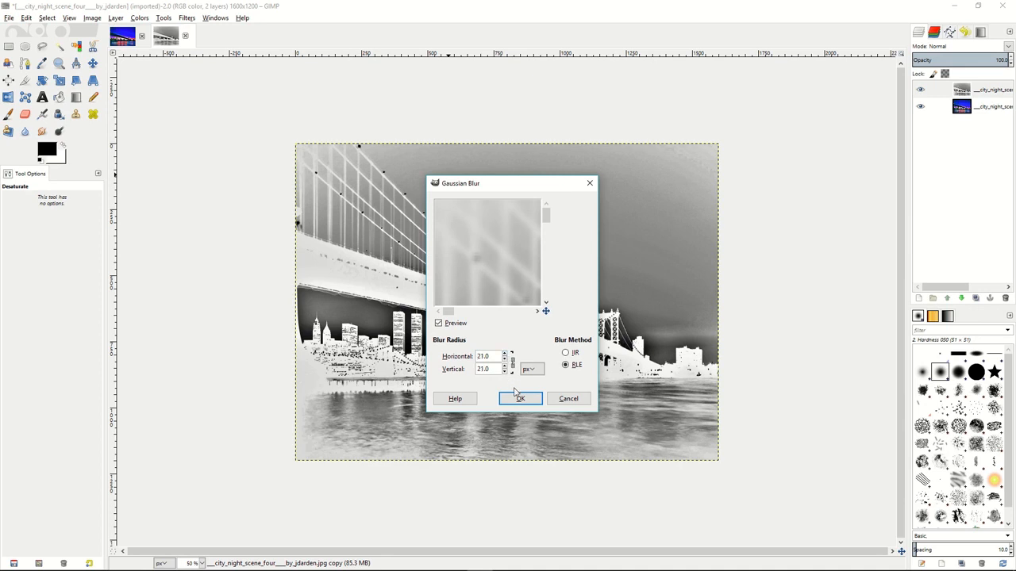
pyautogui.click(504, 359)
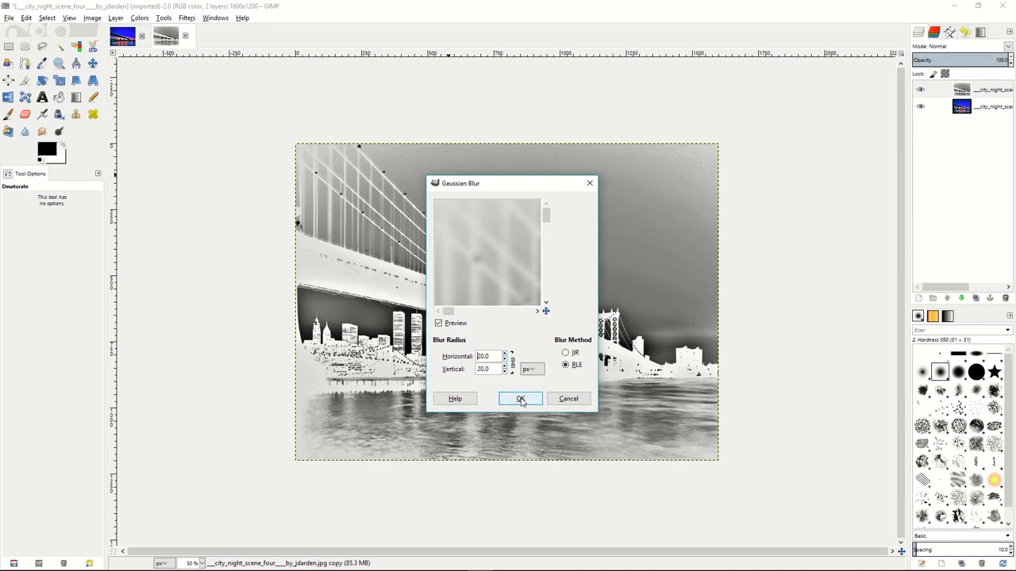
pyautogui.click(519, 399)
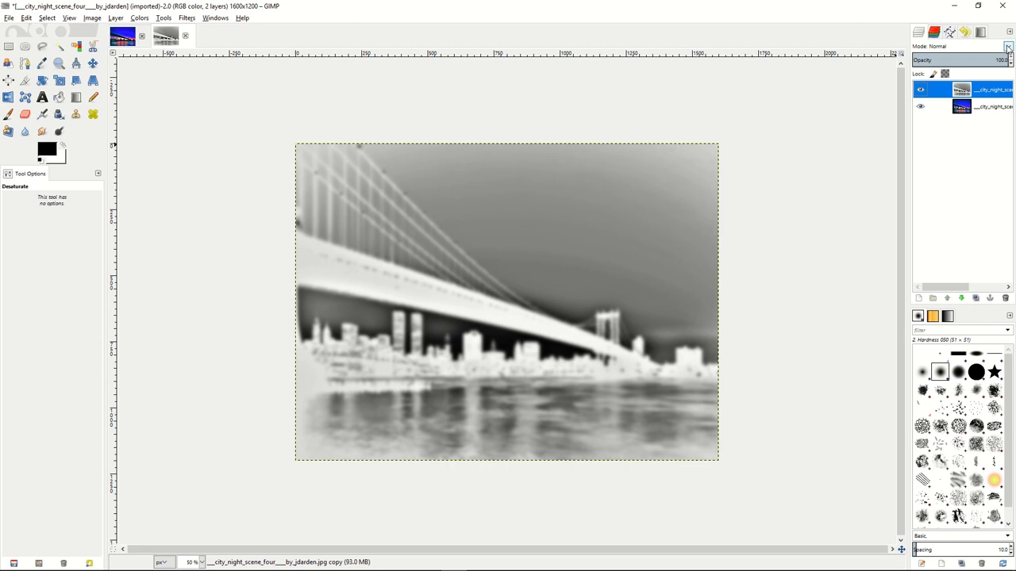
# Blend the blurred gray layer in Overlay mode at about 49% opacity and merge it down into the photo layer
pyautogui.click(1008, 48)
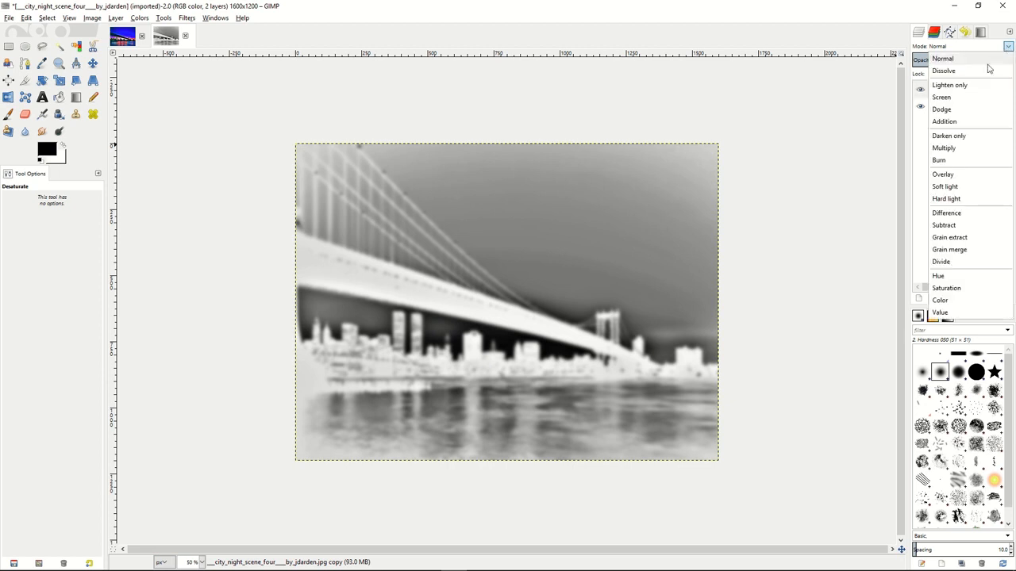
pyautogui.click(944, 179)
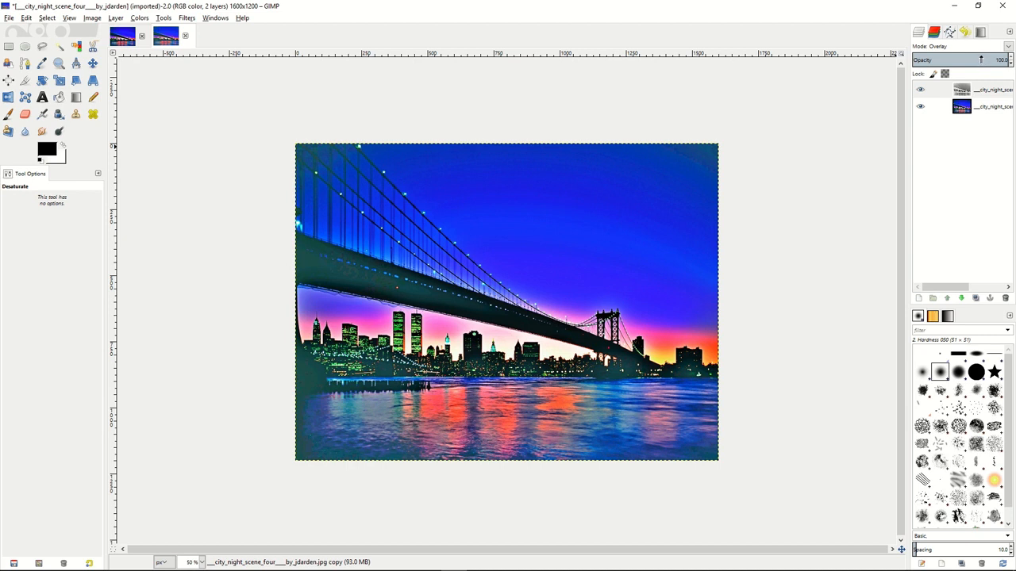
pyautogui.moveTo(980, 59); pyautogui.dragTo(959, 60)
pyautogui.click(946, 92)
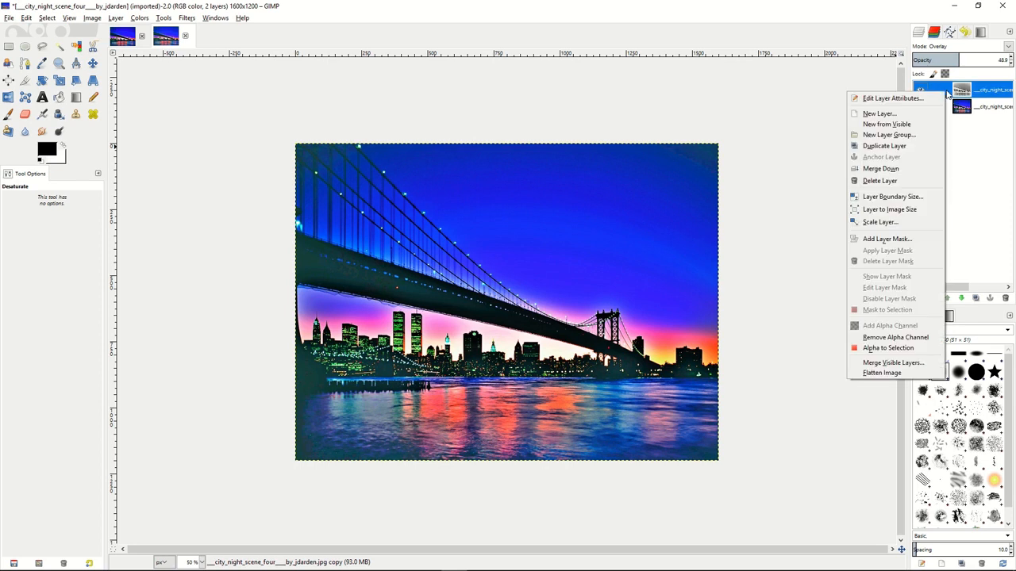
pyautogui.click(880, 170)
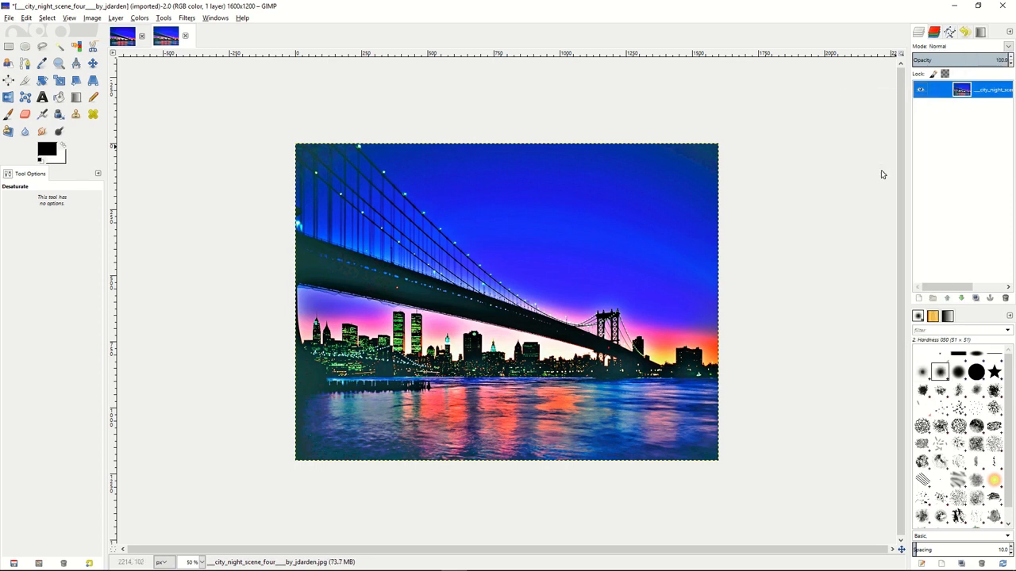